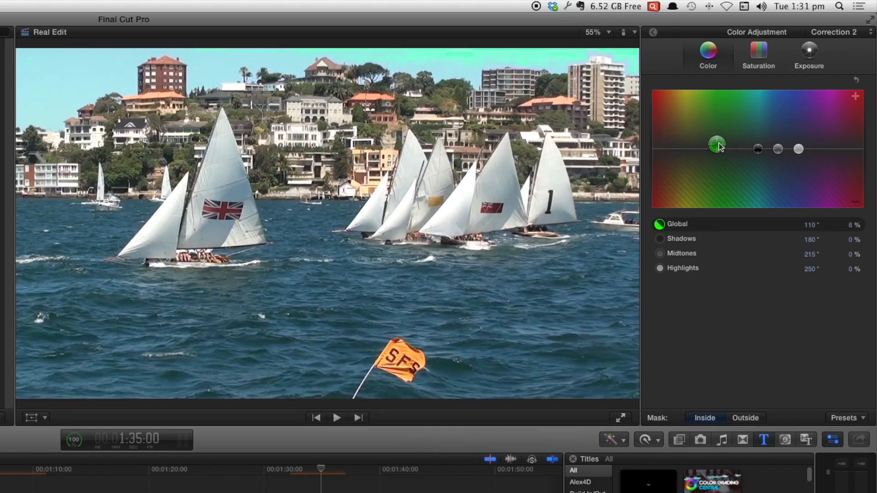
- Shift the Global color tint of the sailing shot's Correction 2 from green toward blue-violet
left_click_drag(721, 145, 806, 142)
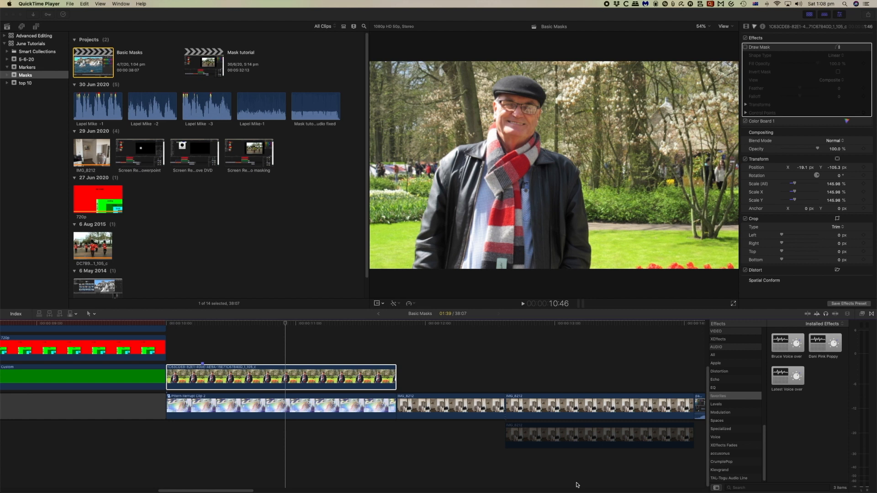
- Apply the Shape Mask effect from the Masks category to the first IMG_8212 clip in the timeline
left_click(449, 324)
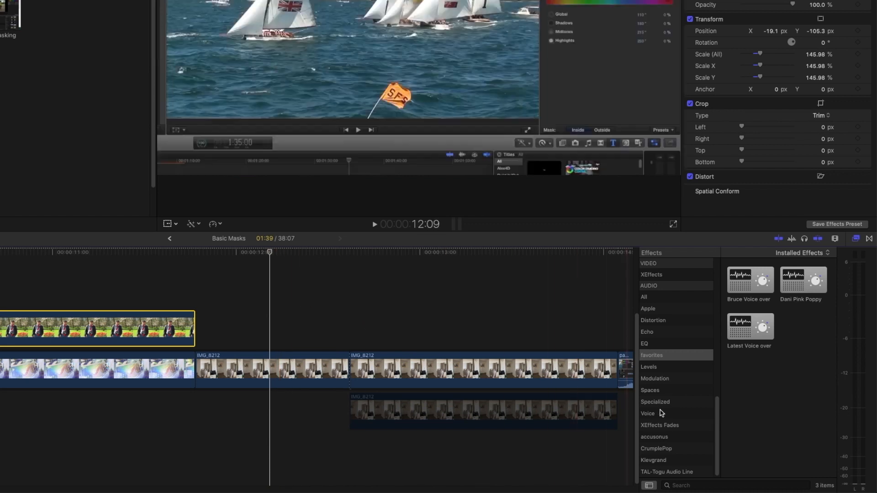
scroll(671, 369, "down", 1)
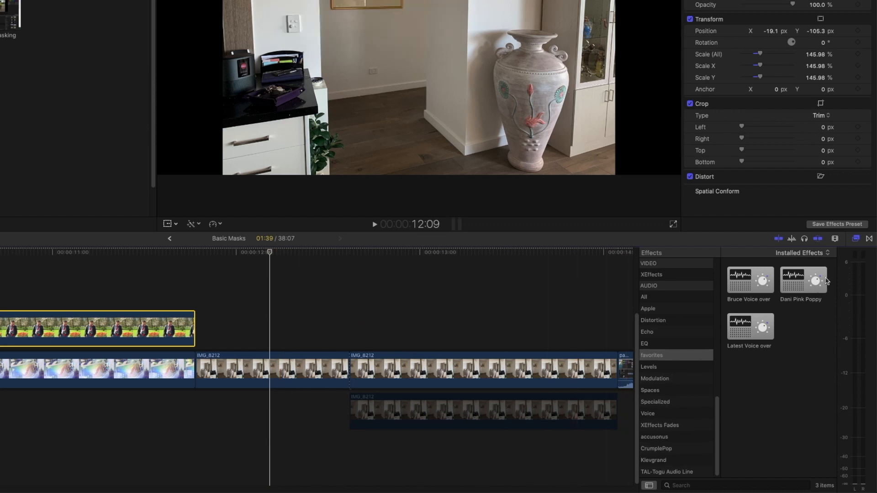
scroll(657, 351, "up", 10)
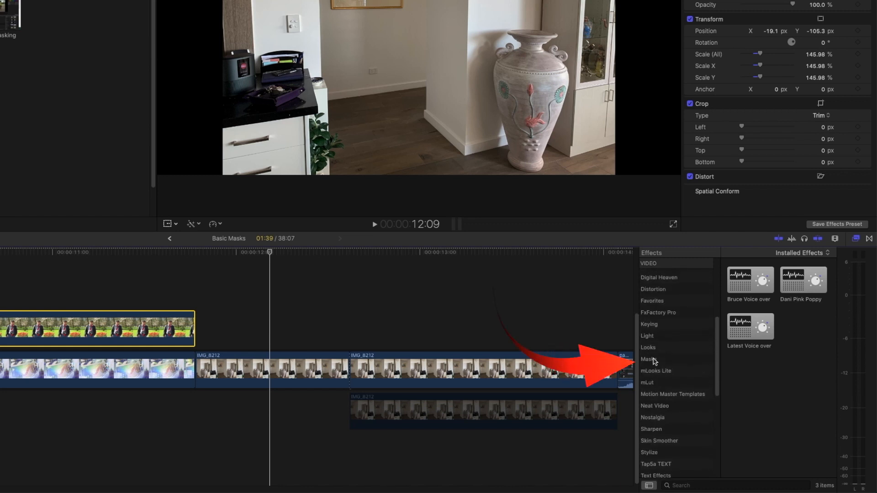
left_click(654, 360)
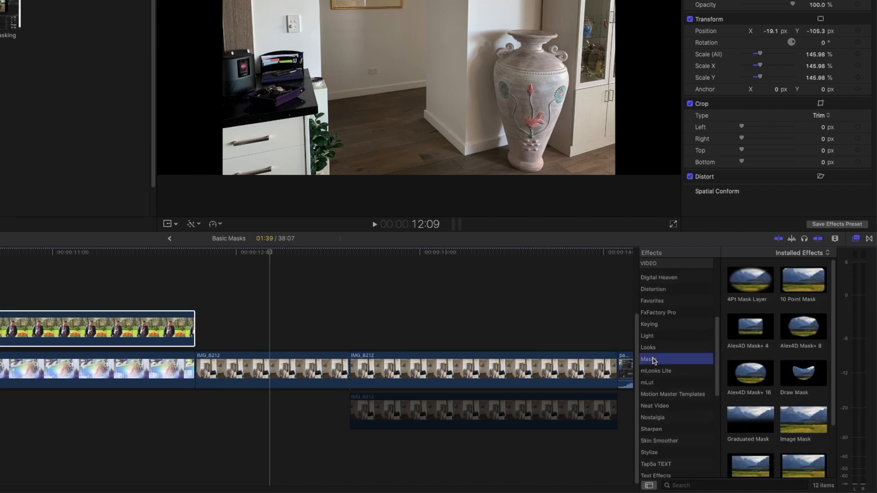
scroll(740, 383, "down", 3)
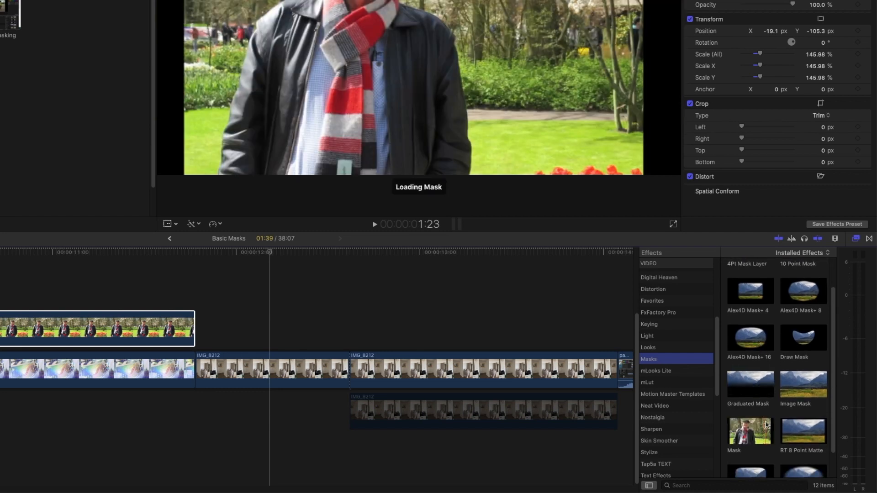
mouse_move(758, 447)
left_mouse_down()
mouse_move(379, 393)
mouse_move(280, 364)
left_mouse_up()
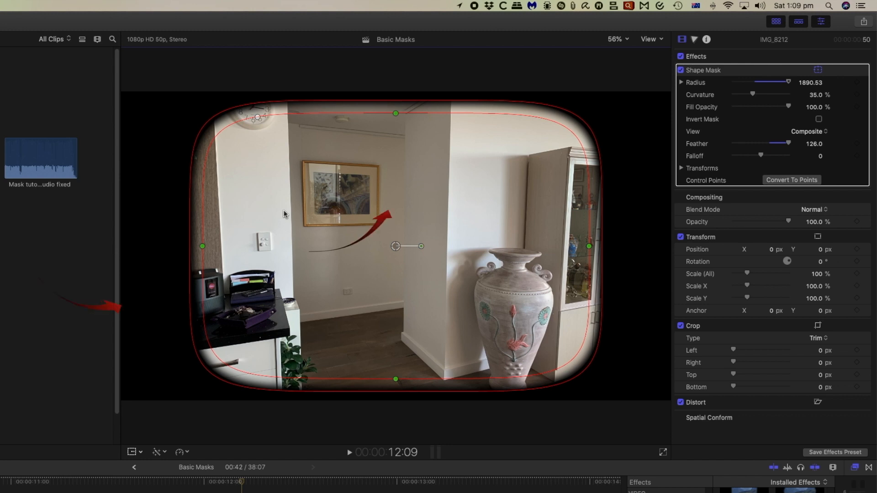
- Tighten the shape mask vertically and horizontally to a radius of about 1660 and round its corners to 100% curvature
mouse_move(396, 113)
left_mouse_down()
mouse_move(396, 98)
mouse_move(396, 129)
left_mouse_up()
mouse_move(207, 250)
left_mouse_down()
mouse_move(244, 249)
mouse_move(226, 247)
left_mouse_up()
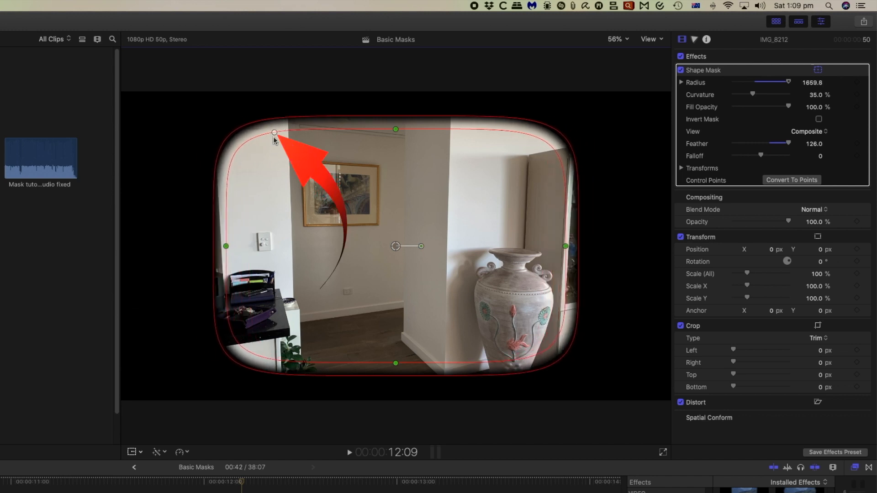
left_click_drag(275, 133, 348, 150)
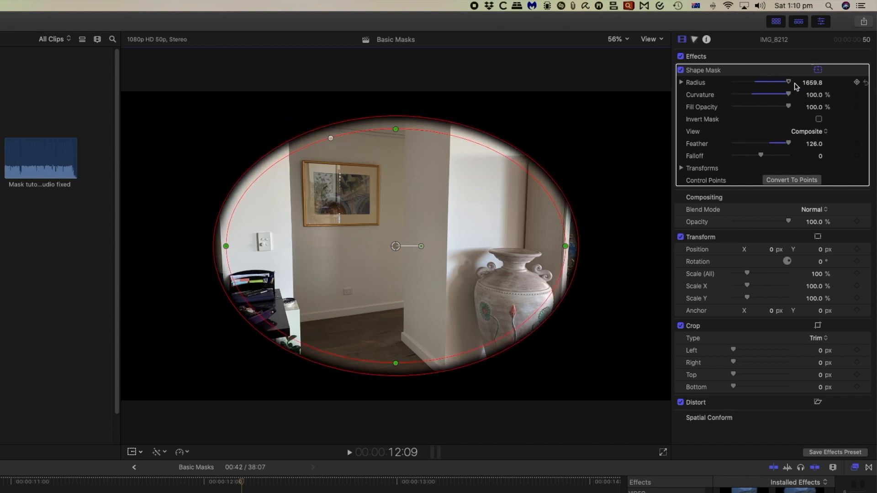
- Shrink the mask to a small circle with a radius of about 563 and set its feather to -100
mouse_move(788, 82)
left_mouse_down()
mouse_move(776, 82)
mouse_move(783, 94)
mouse_move(767, 95)
mouse_move(799, 98)
left_mouse_up()
left_click_drag(479, 246, 451, 246)
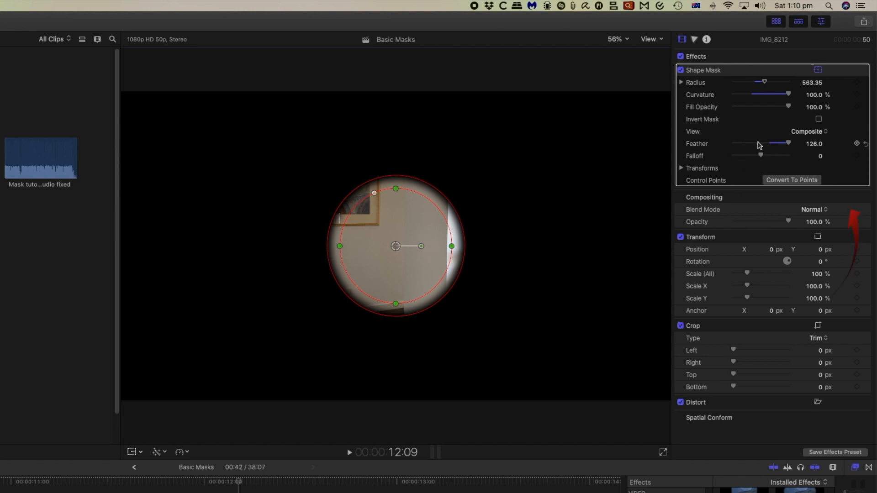
left_click(788, 146)
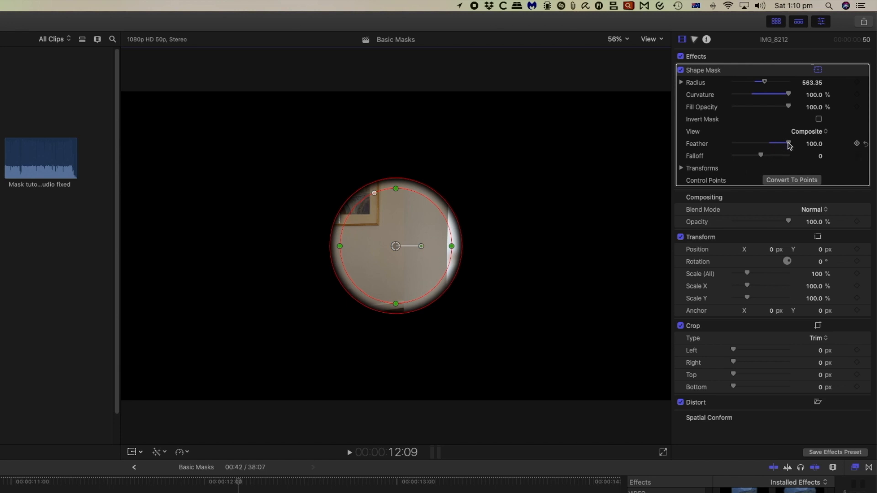
left_click_drag(789, 146, 723, 163)
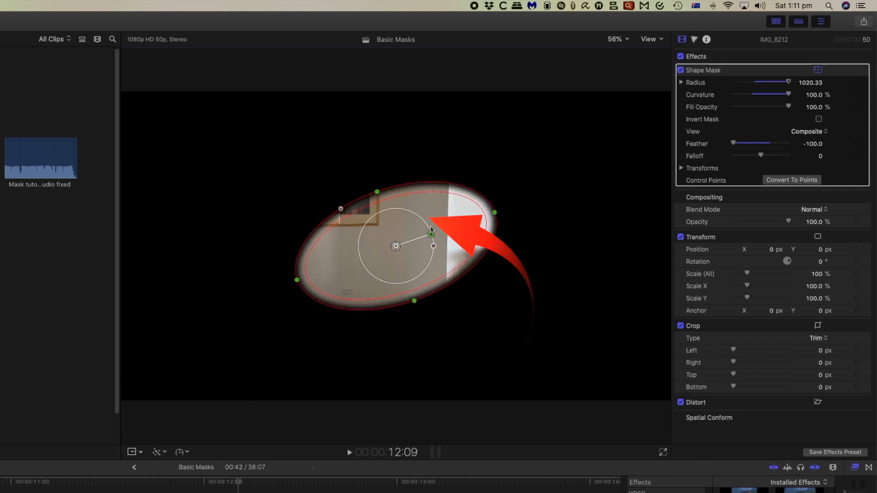
- Adjust the elliptical mask's rotation to a slight tilt and move it over the framed picture on the wall
mouse_move(430, 228)
left_mouse_down()
mouse_move(426, 221)
mouse_move(432, 248)
mouse_move(424, 272)
mouse_move(443, 236)
left_mouse_up()
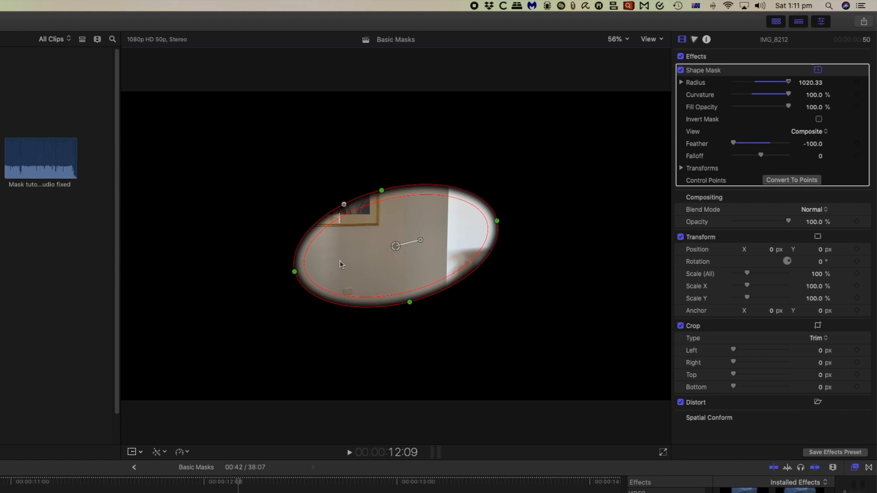
left_click_drag(389, 220, 343, 184)
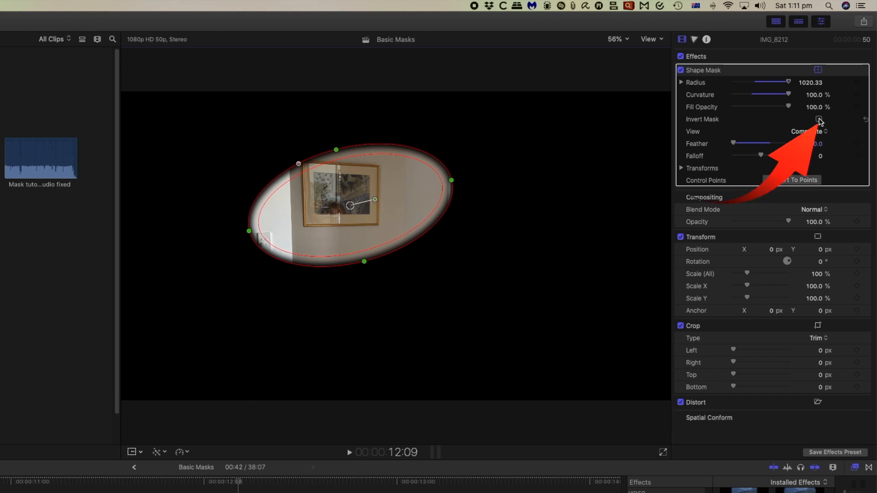
- Invert the mask and reshape it into a small square with 0% curvature and radius about 247 over the wall switch
left_click(819, 119)
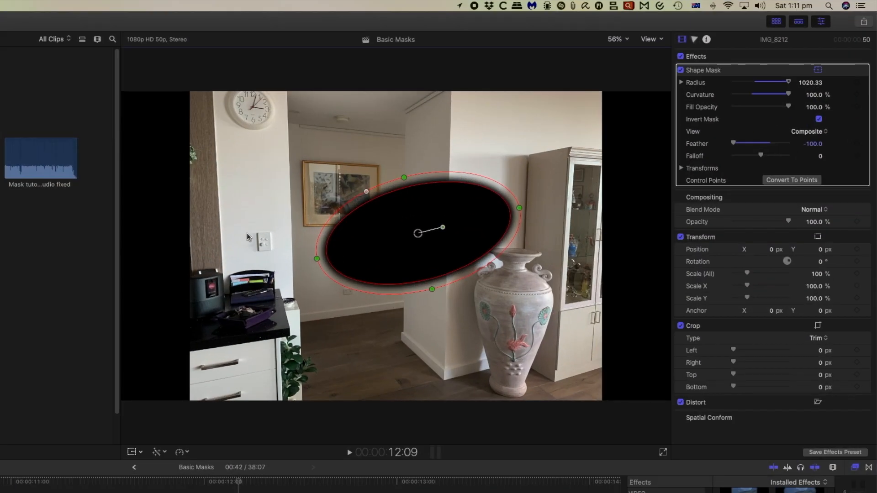
left_click_drag(432, 252, 350, 243)
left_click_drag(435, 198, 369, 215)
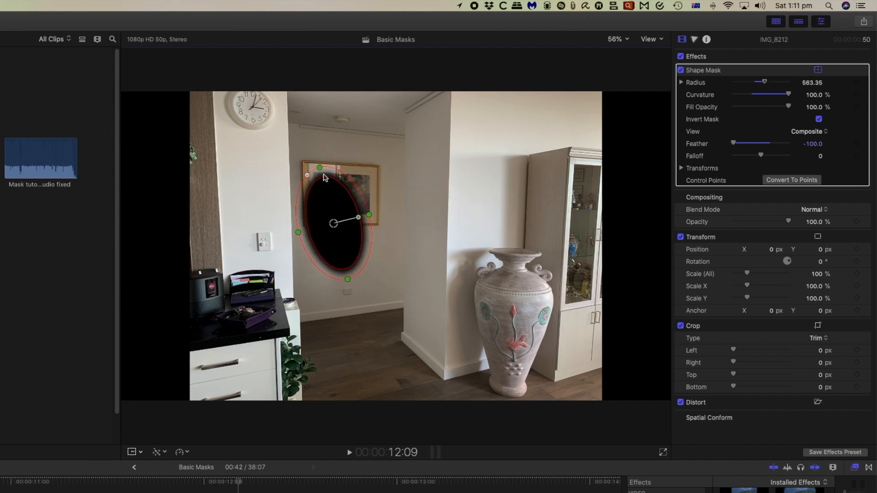
left_click_drag(308, 176, 287, 228)
left_click_drag(282, 222, 283, 220)
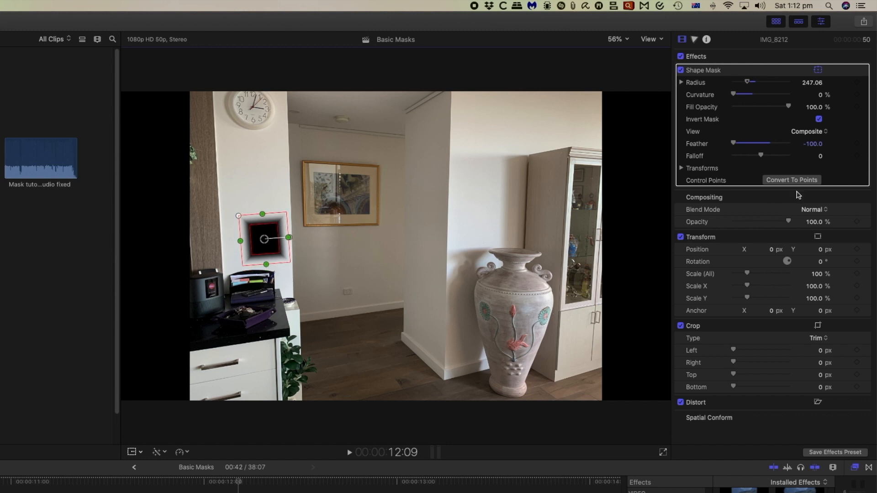
- Turn off mask inversion and tighten the square around the wall switch to a radius of about 205
left_click(819, 119)
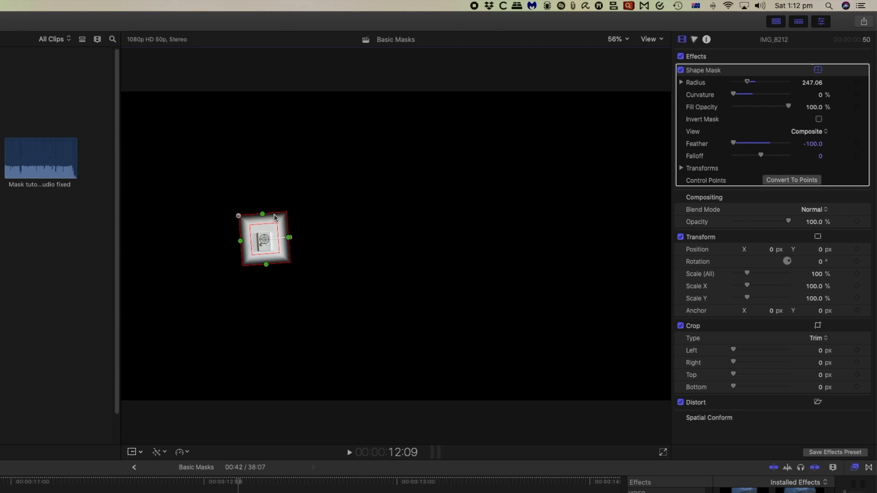
left_click_drag(262, 214, 285, 238)
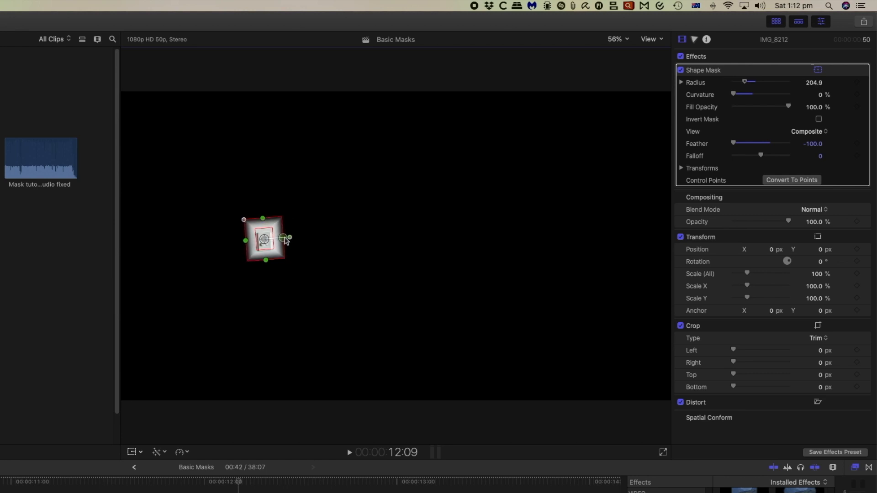
- Preview the mask in Original view and restore Composite, with Invert Mask on and falloff at -35
left_click(826, 133)
left_click(824, 124)
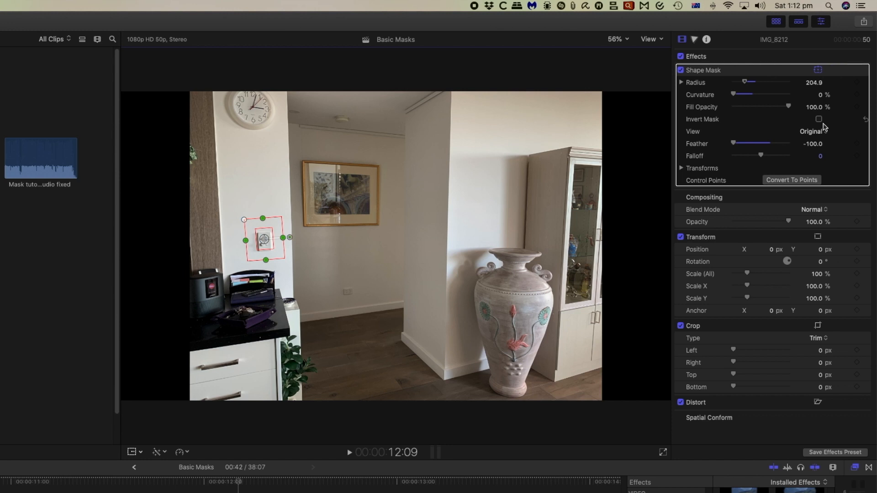
left_click(819, 119)
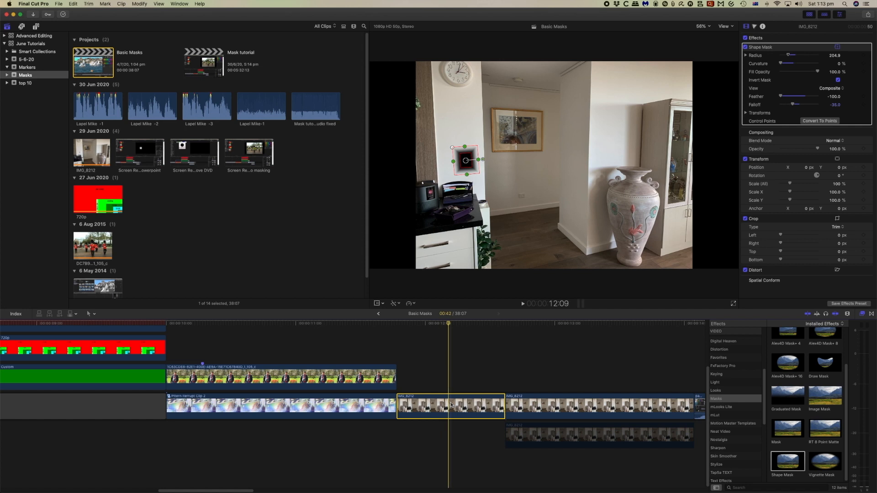
- Duplicate the masked IMG_8212 clip directly beneath the original and disable the Shape Mask on the copy
left_click_drag(445, 408, 445, 436)
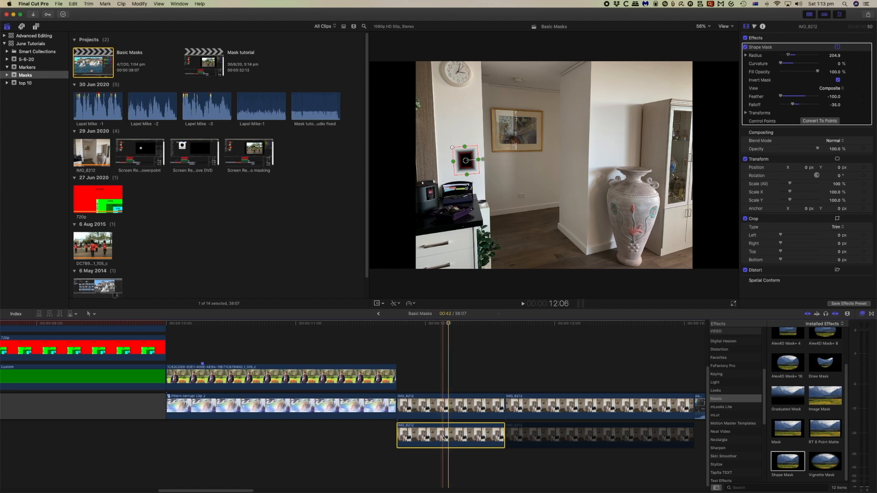
left_click(746, 47)
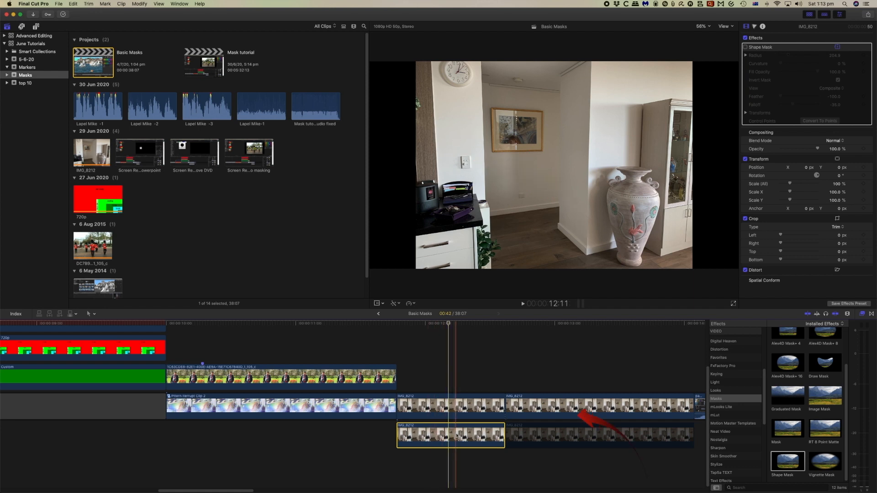
- Shift the lower clip's image downward with Transform so plain wall fills the masked switch area
left_click(381, 303)
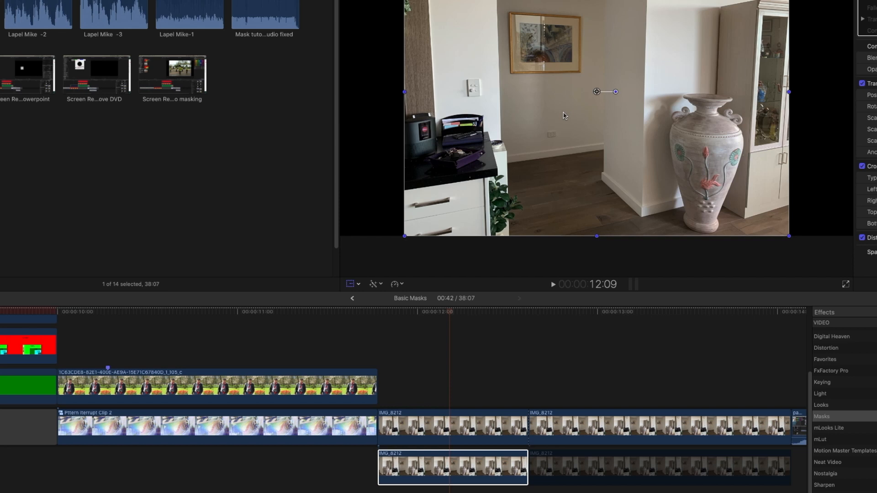
left_click_drag(563, 113, 562, 142)
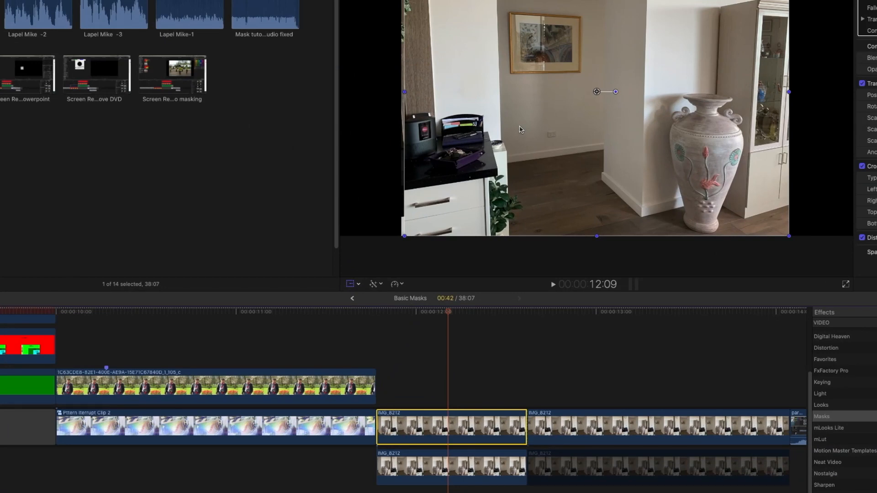
- Switch the upper clip's viewer controls between Transform and the Shape Mask outline, finishing with the mask outline active
left_click(351, 285)
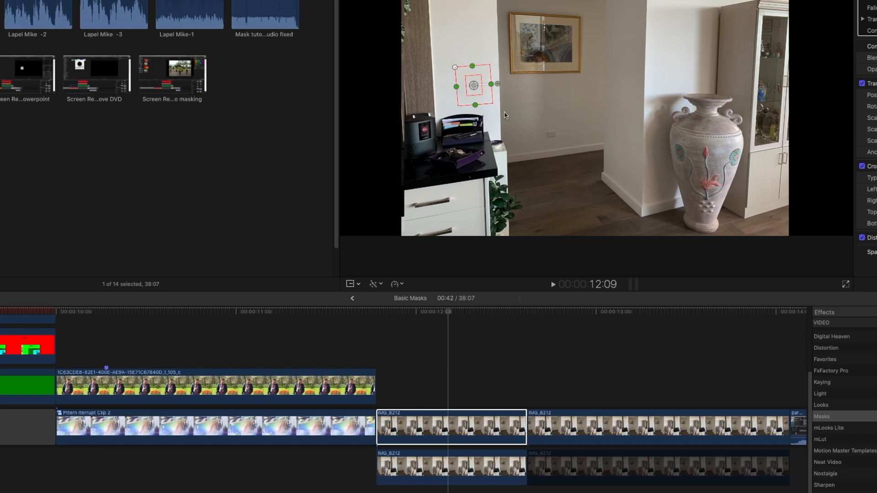
left_click(350, 285)
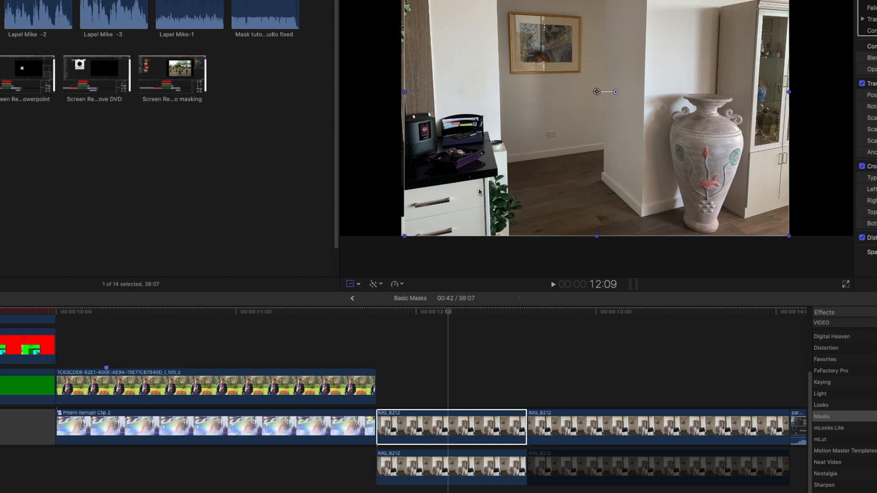
left_click(351, 284)
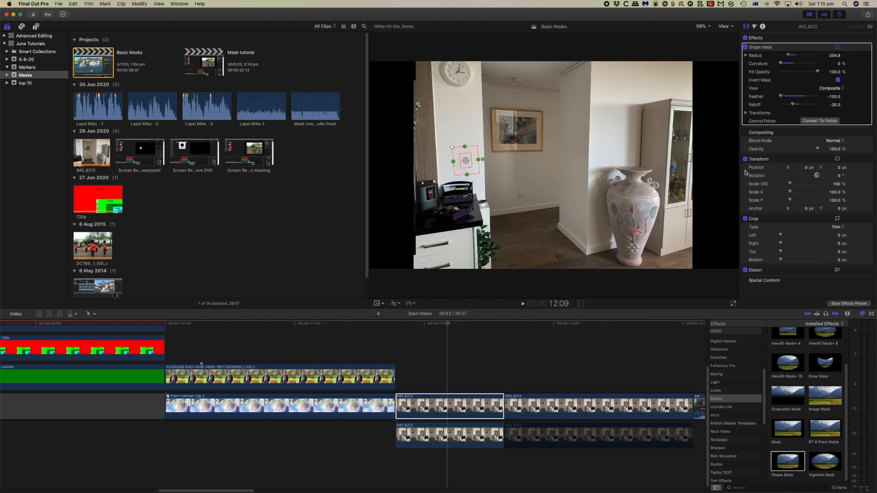
- Convert the upper clip's shape mask to control points, then add two extra points and pull them above and below the square
left_click(820, 121)
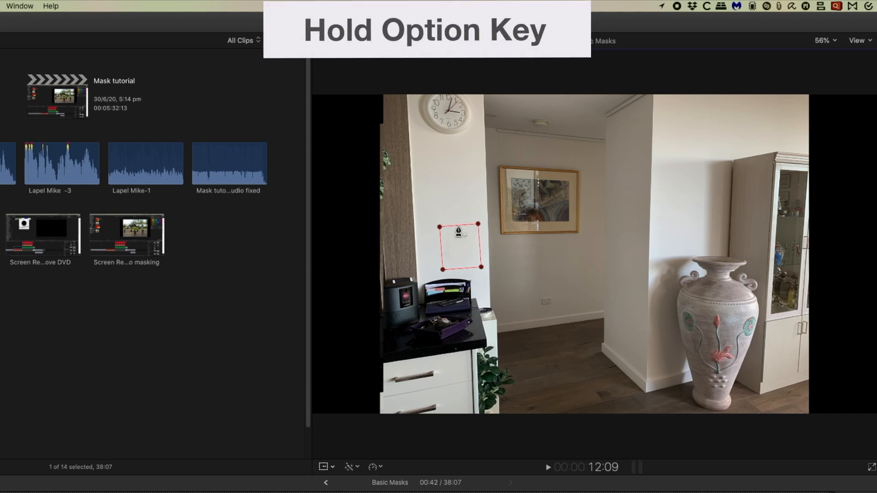
left_click_drag(458, 226, 459, 198)
left_click(463, 269, "alt")
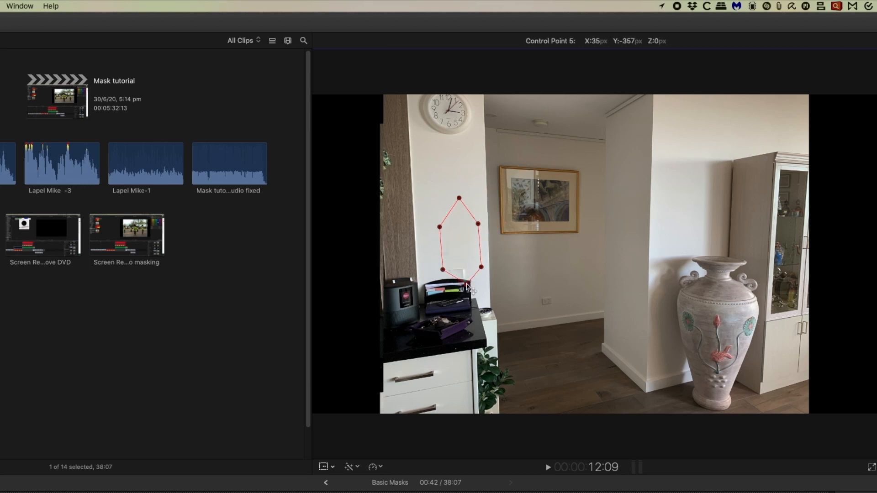
left_click_drag(463, 269, 481, 280)
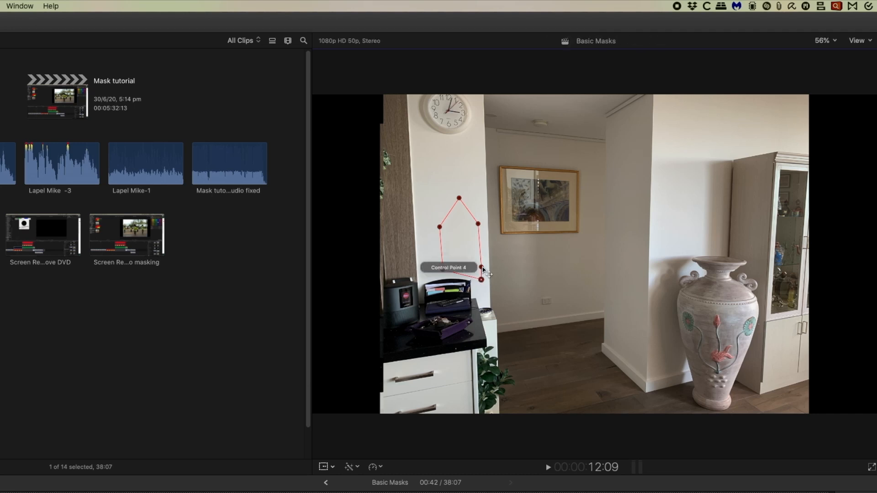